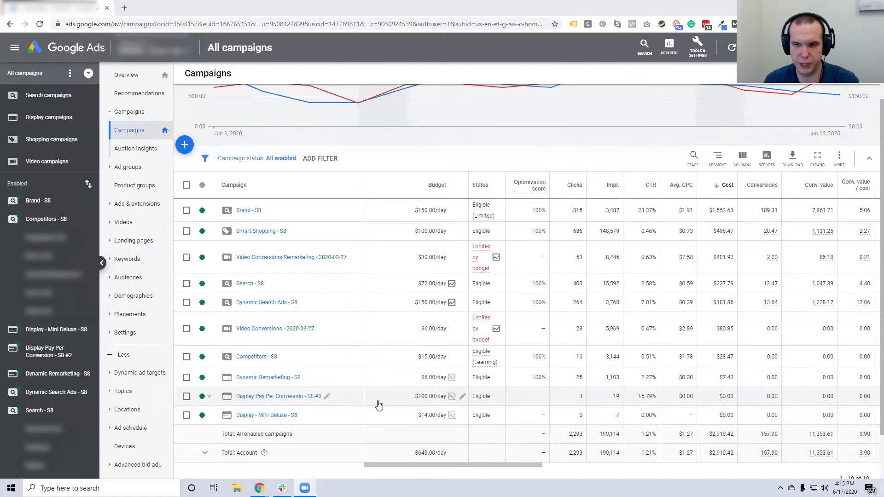
# Scroll the campaign table right and highlight Search - S8's 440.47% ROAS and $237.79 cost
pyautogui.moveTo(480, 470); pyautogui.dragTo(519, 469)
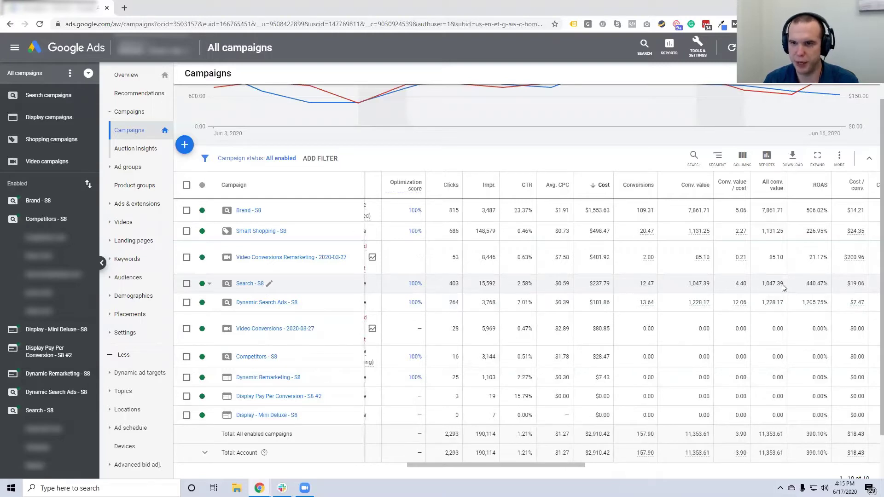
pyautogui.moveTo(804, 283); pyautogui.dragTo(829, 288)
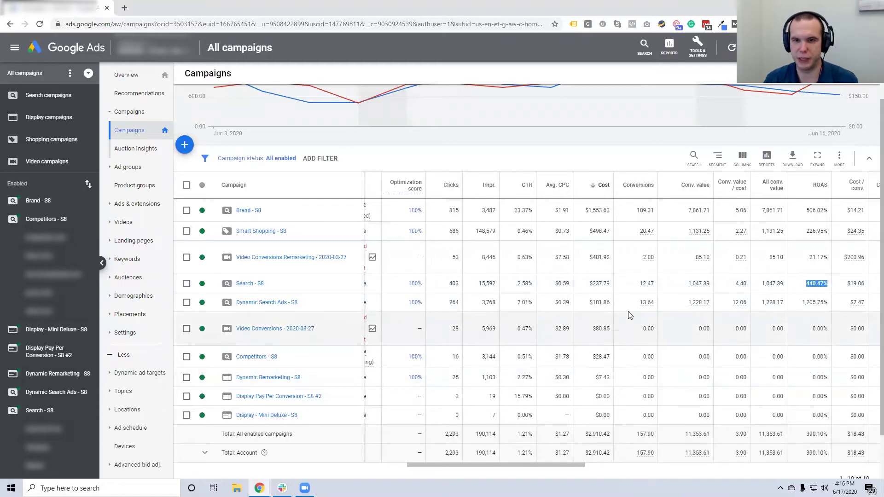
pyautogui.moveTo(590, 283); pyautogui.dragTo(611, 288)
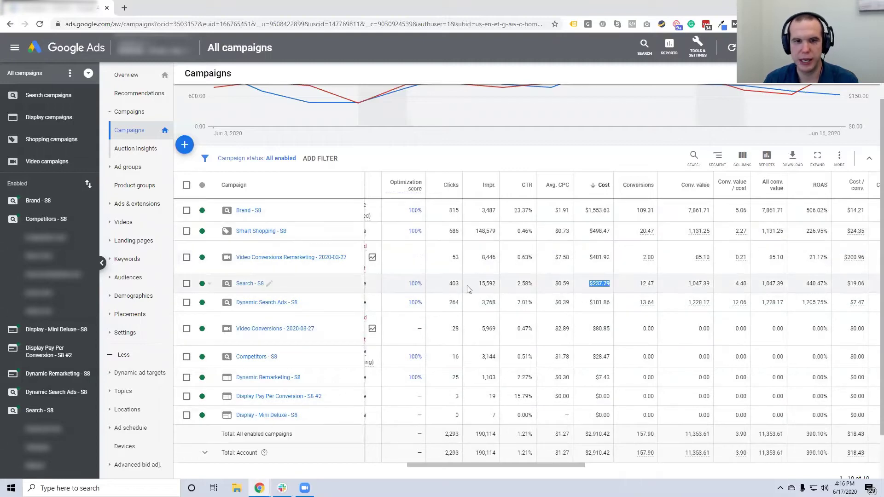
# Open Search - S8's ad groups page and scan its ten ad groups targeting 250.00% ROAS
pyautogui.click(246, 285)
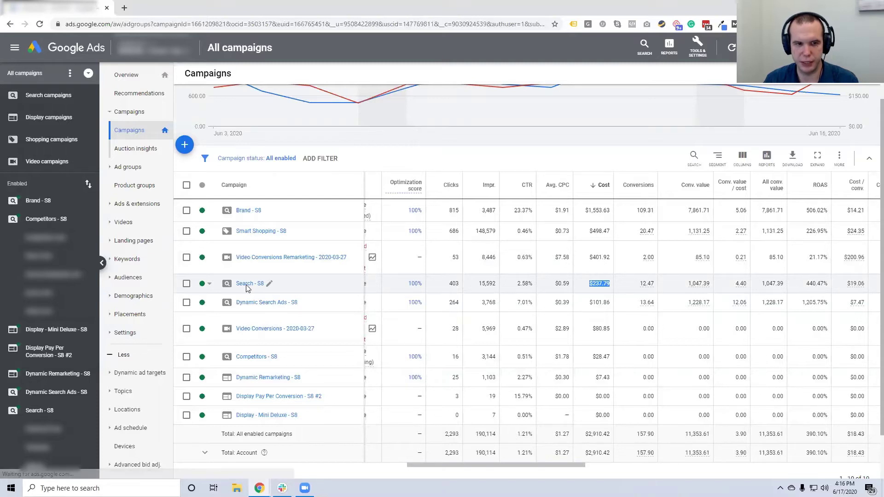
pyautogui.scroll(-1, 249, 287)
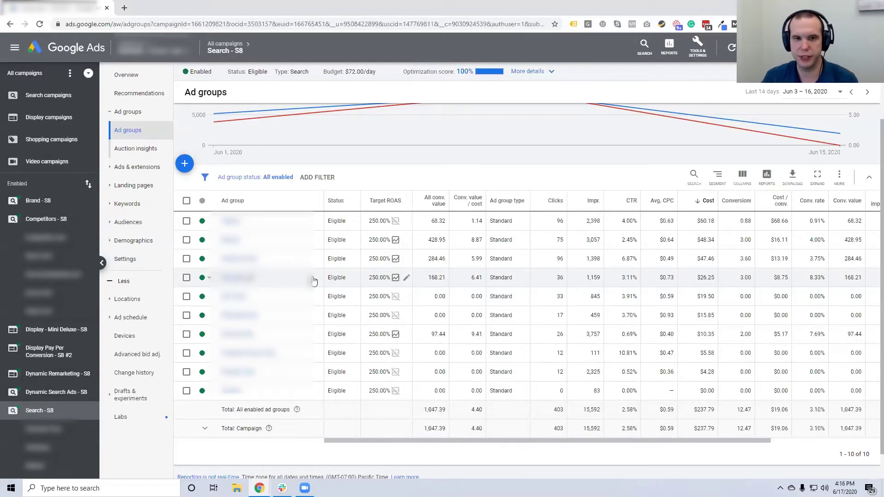
pyautogui.scroll(1, 313, 280)
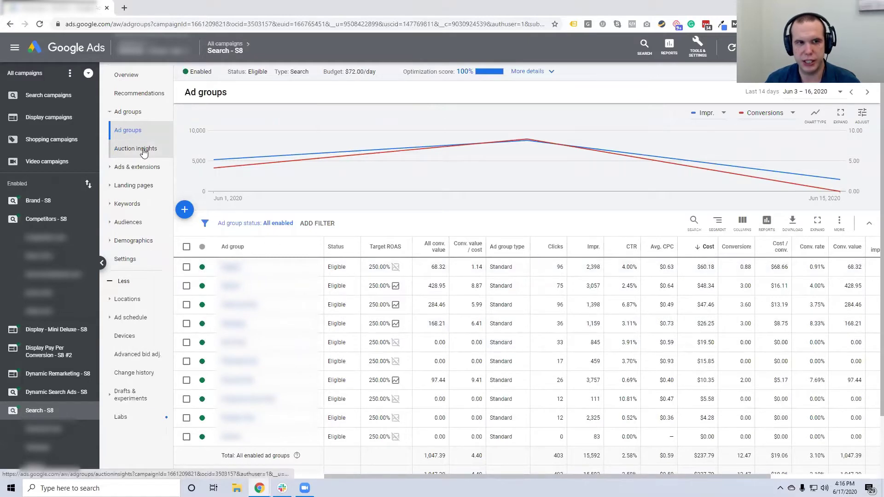
# Open Search - S8's Auction insights and highlight your own row's 10.55% impression share
pyautogui.click(166, 149)
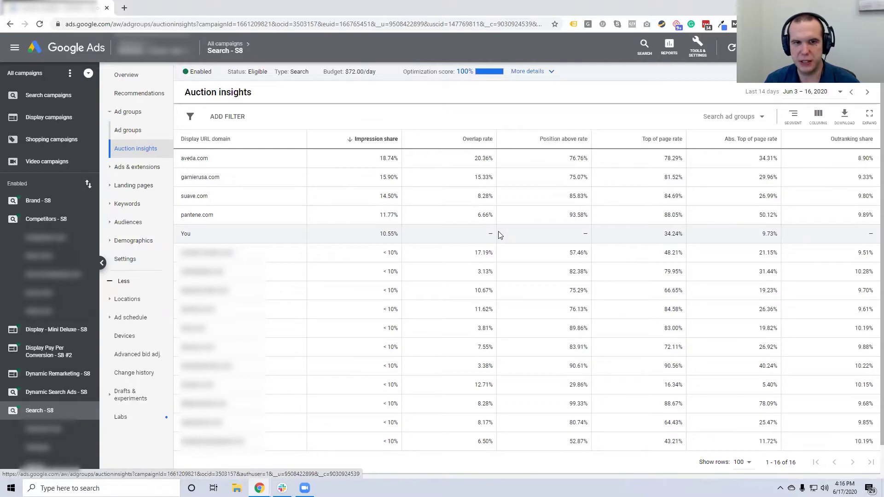
pyautogui.doubleClick(186, 233)
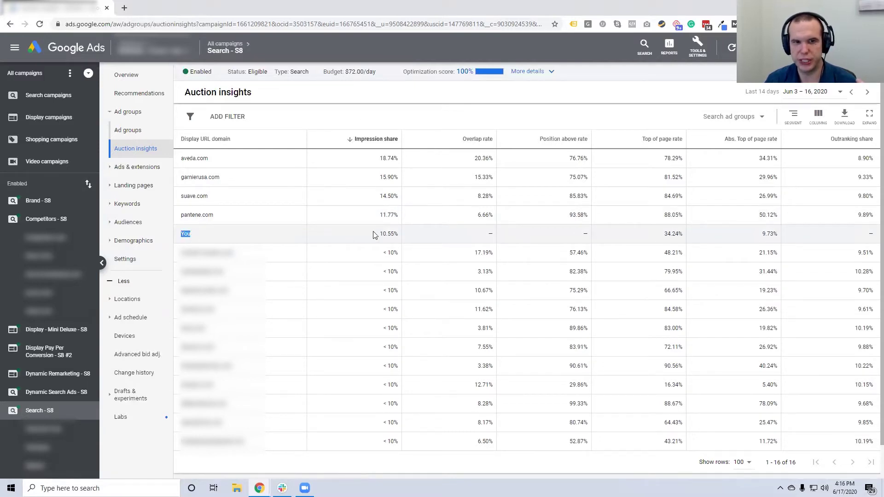
pyautogui.moveTo(380, 234); pyautogui.dragTo(397, 235)
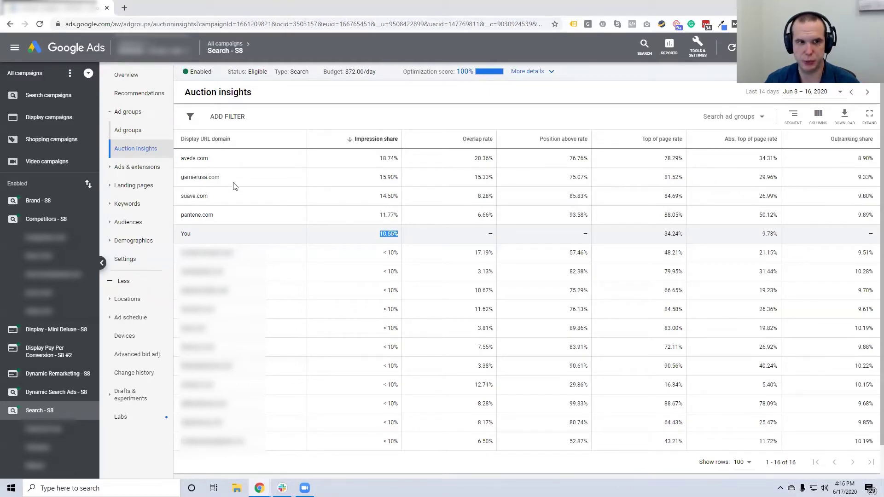
# Highlight competitors aveda.com and garnierusa.com in the report, then clear the selection
pyautogui.moveTo(181, 158); pyautogui.dragTo(209, 159)
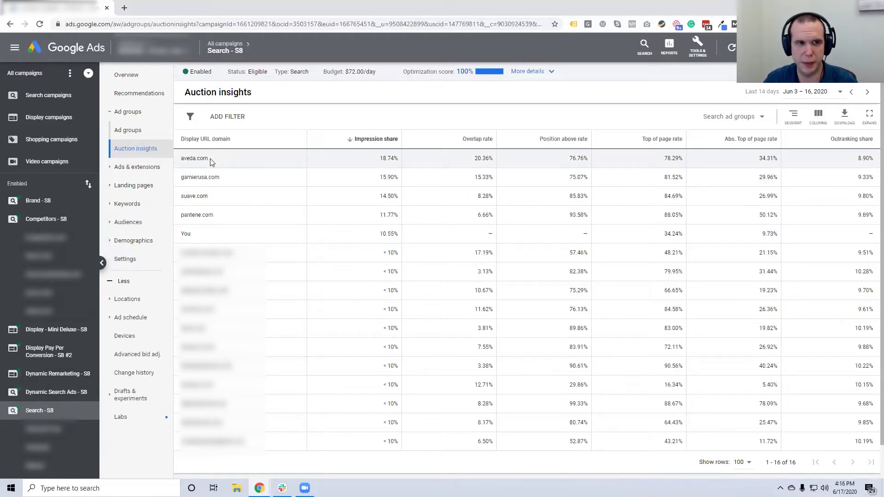
pyautogui.moveTo(198, 177); pyautogui.dragTo(208, 215)
pyautogui.click(203, 231)
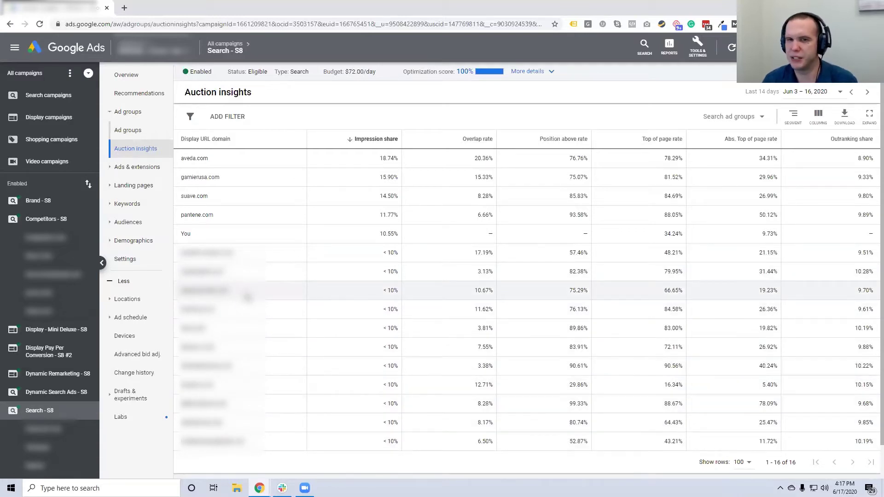
pyautogui.moveTo(376, 234); pyautogui.dragTo(400, 235)
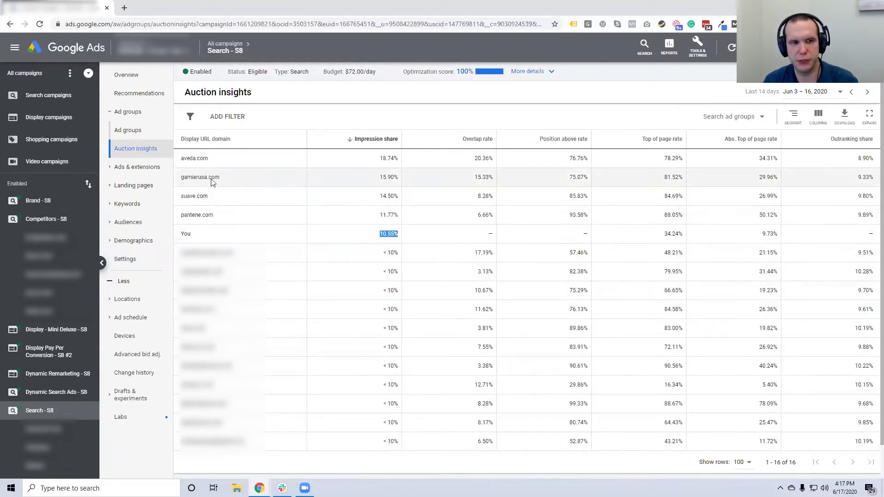
pyautogui.click(359, 232)
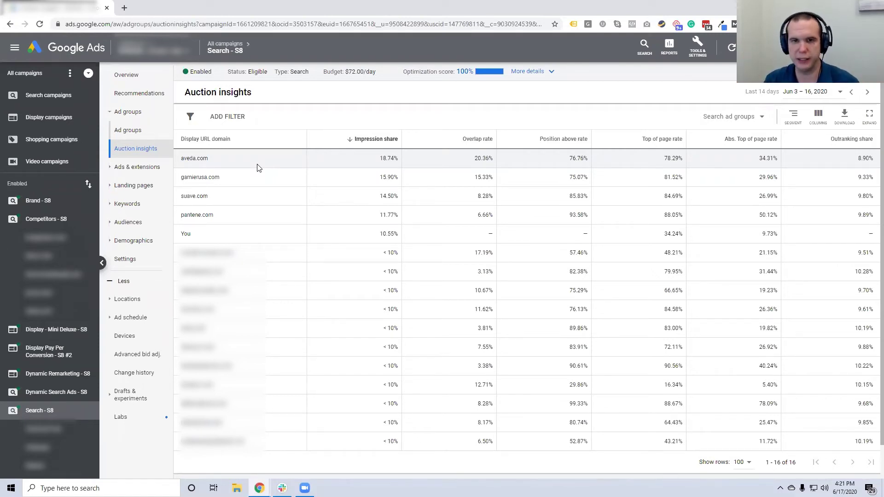
# From All campaigns, open Smart Shopping - S8 and its ad group auction insights
pyautogui.click(225, 48)
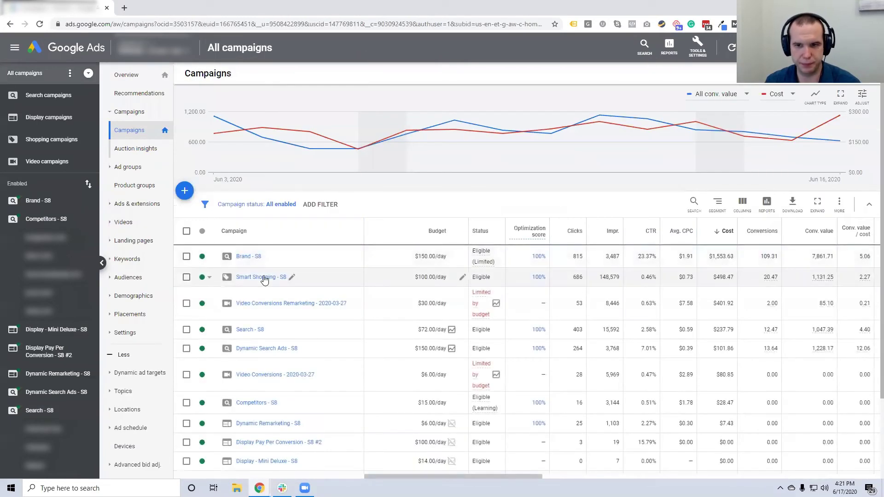
pyautogui.click(264, 279)
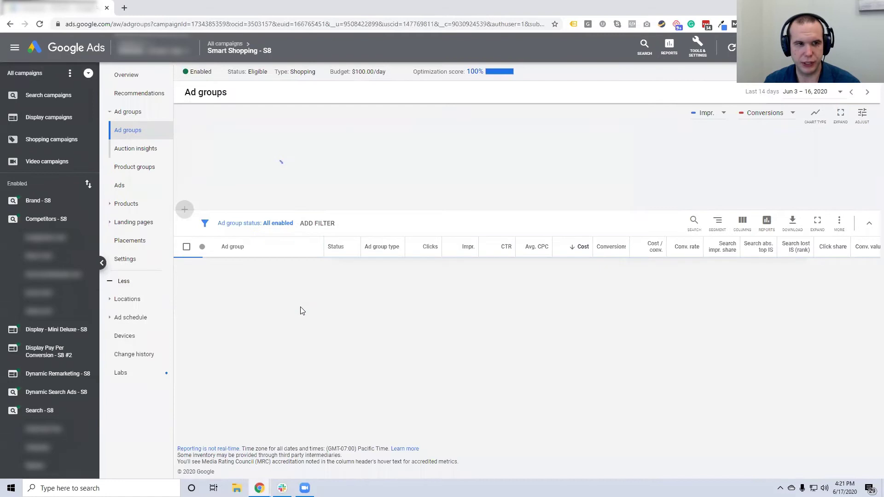
pyautogui.click(143, 153)
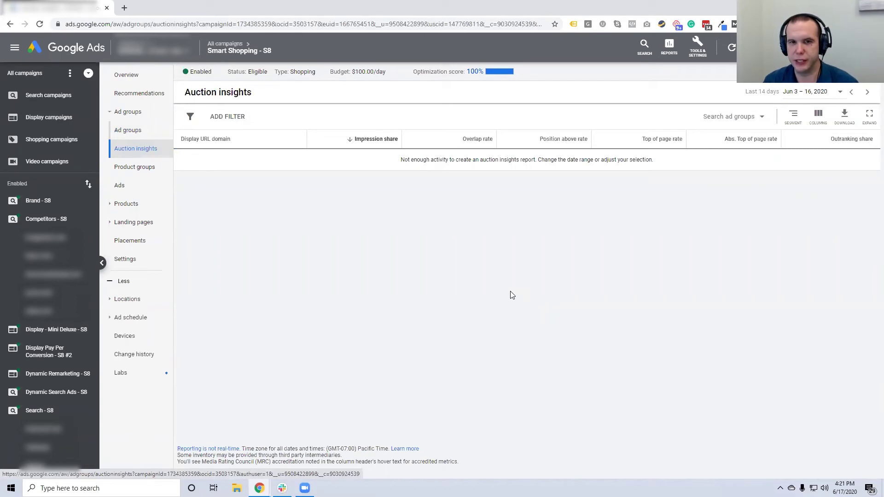
# Apply a custom Jan 1 – Jun 17, 2020 date range to the Smart Shopping - S8 report
pyautogui.click(786, 91)
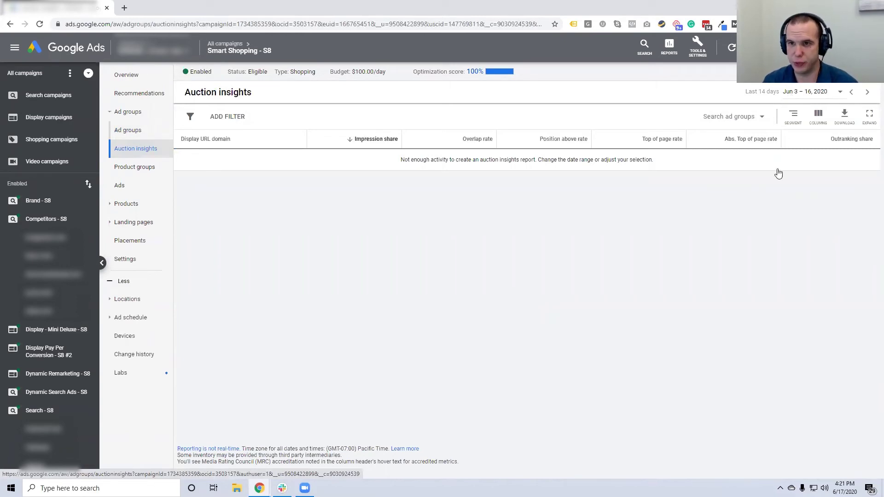
pyautogui.click(695, 229)
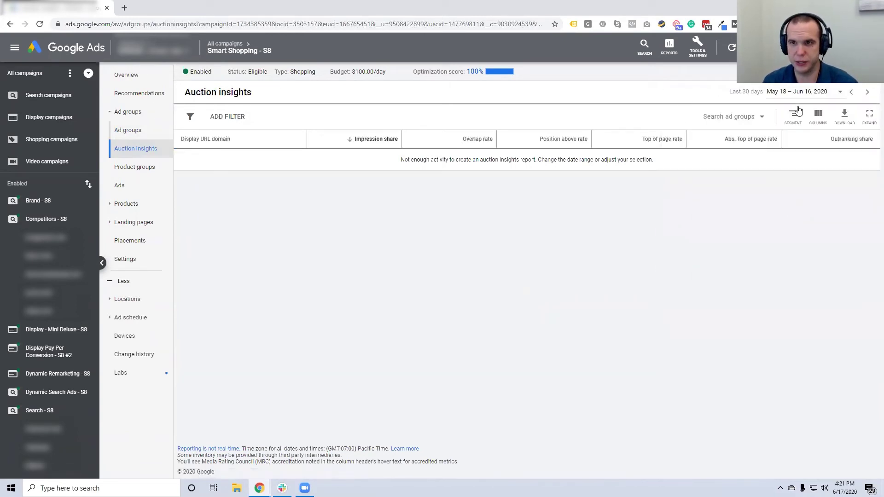
pyautogui.click(790, 91)
pyautogui.scroll(10, 794, 176)
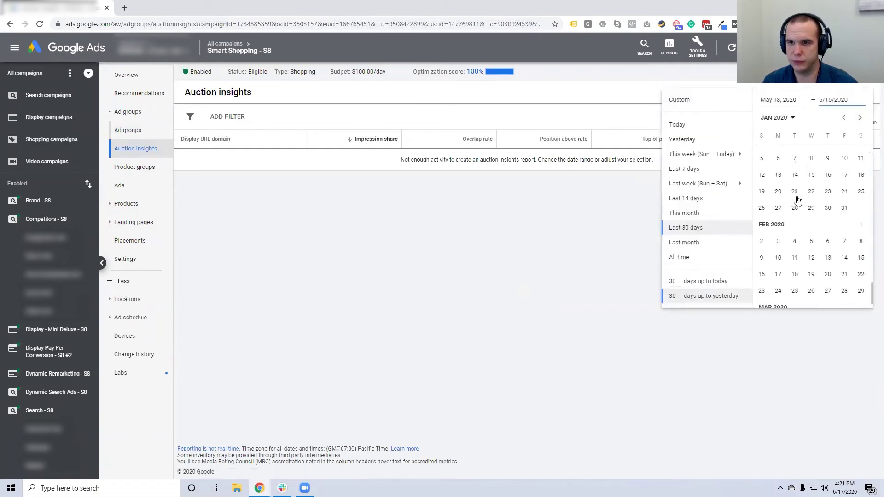
pyautogui.click(811, 230)
pyautogui.scroll(-10, 828, 285)
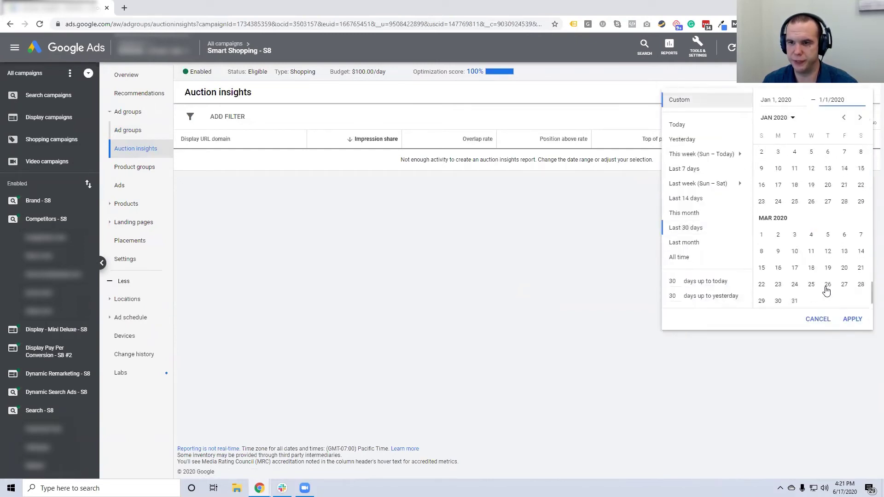
pyautogui.click(811, 266)
pyautogui.click(852, 319)
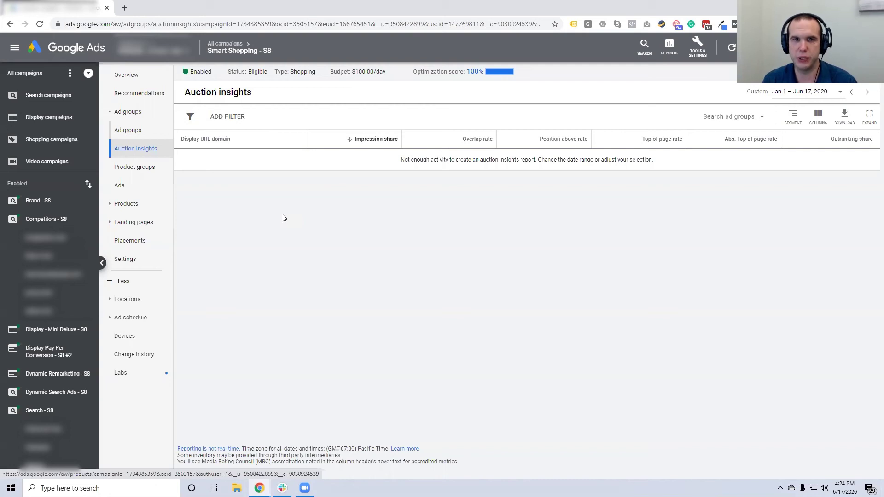
# Go from All campaigns to Search - S8, then to the Natural ad group's keywords
pyautogui.click(226, 44)
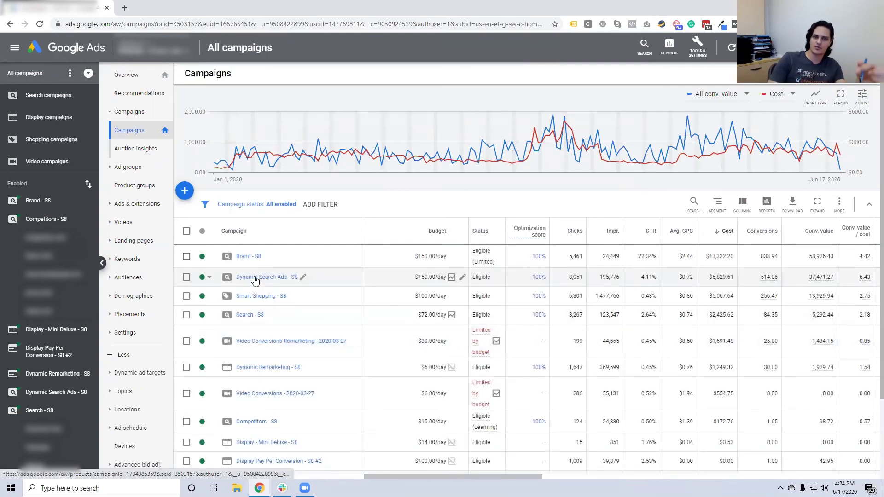
pyautogui.click(247, 315)
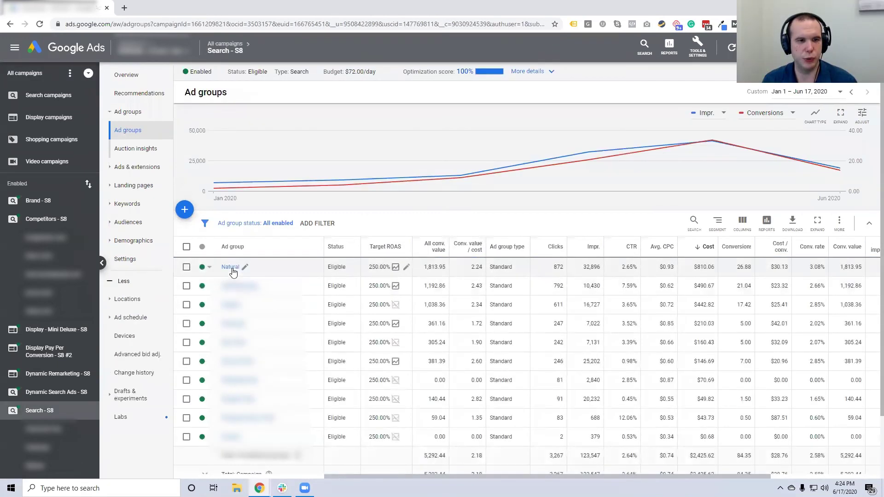
pyautogui.click(231, 265)
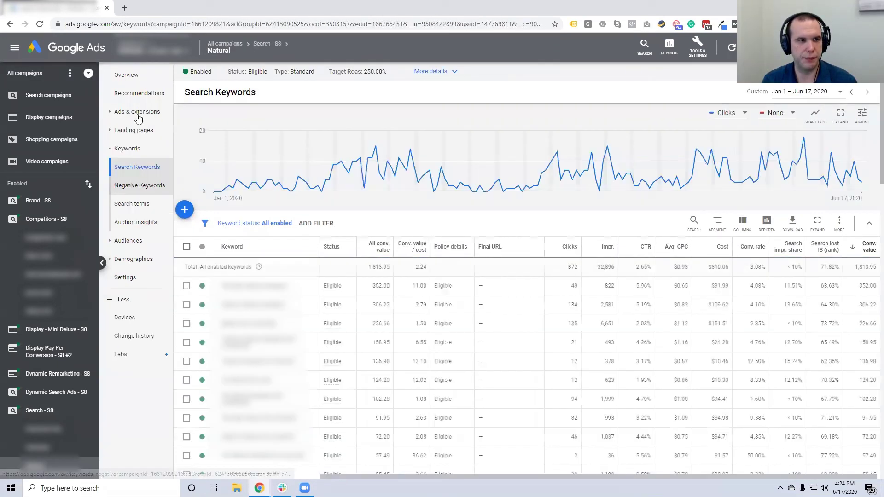
# Open the Natural ad group's Auction insights and scroll its competitors, led by suave.com at 23.65%
pyautogui.click(137, 222)
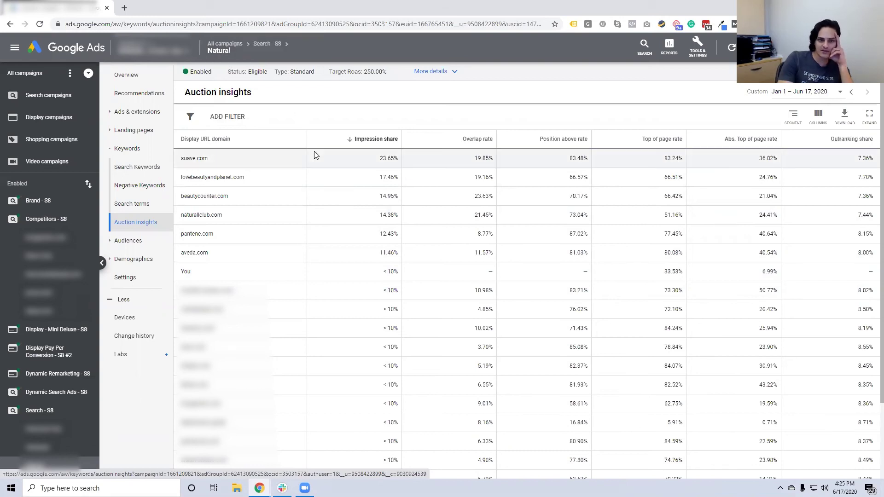
pyautogui.scroll(-1, 332, 170)
pyautogui.scroll(1, 404, 255)
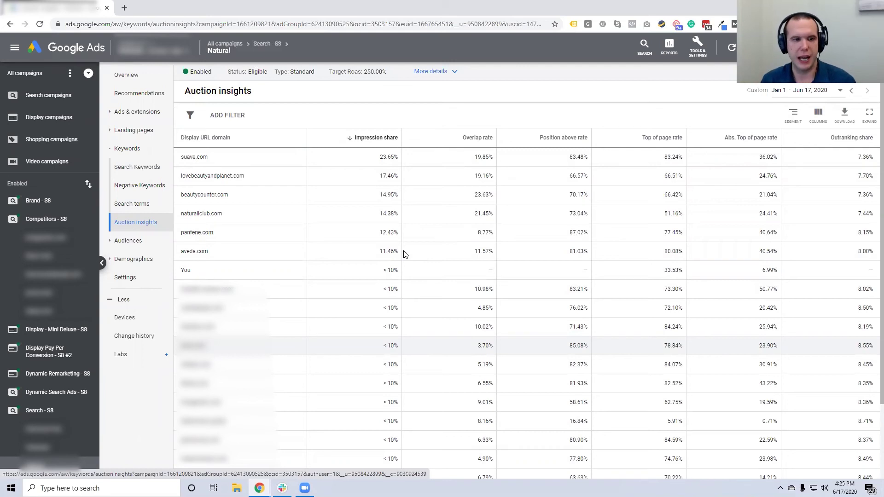
pyautogui.scroll(-2, 410, 253)
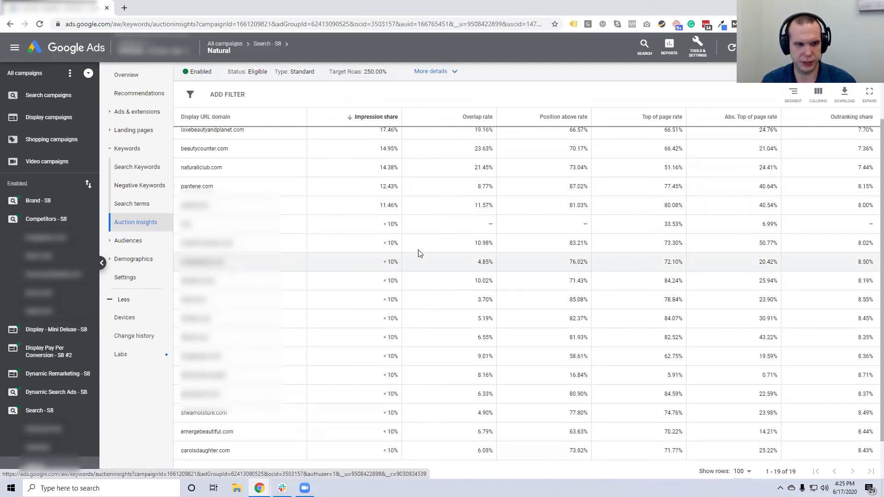
pyautogui.scroll(1, 420, 255)
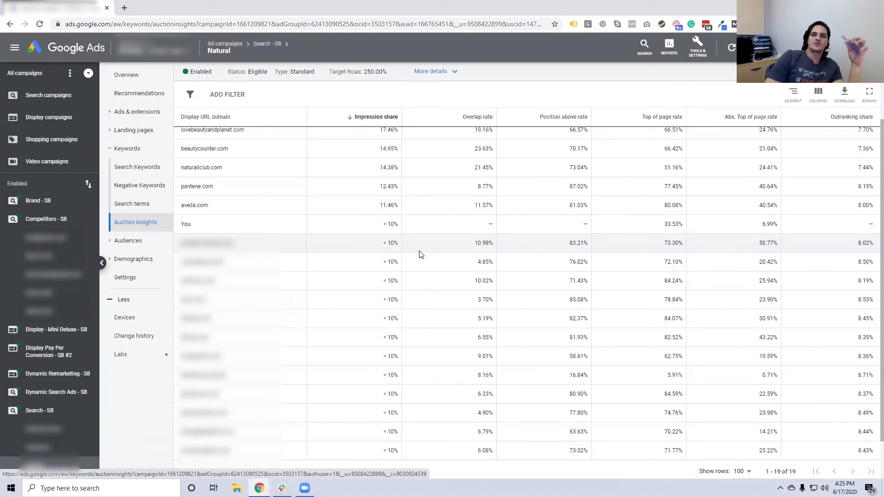
pyautogui.scroll(1, 420, 254)
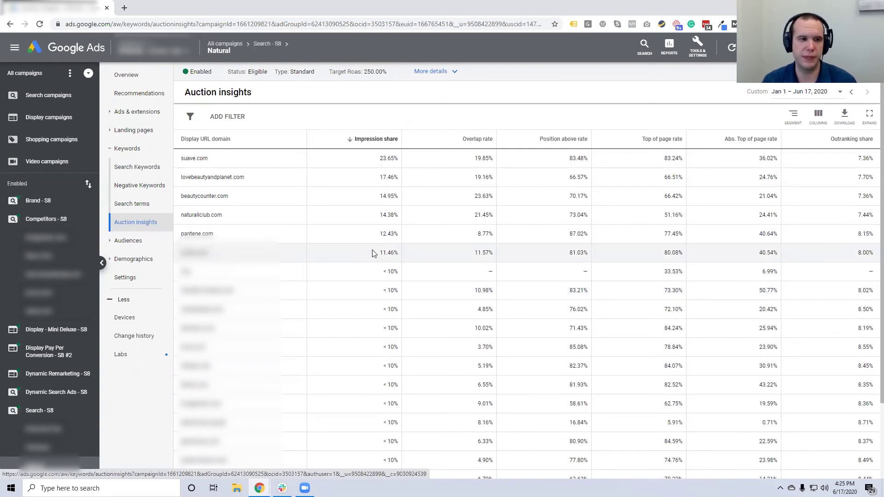
# Switch to Brand - S8's Auction insights, where your impression share leads at 63.67%
pyautogui.click(37, 202)
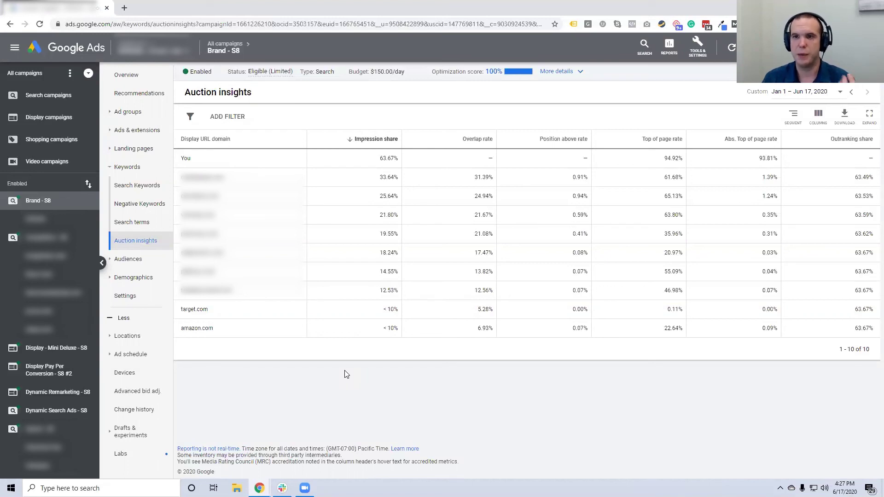
pyautogui.doubleClick(763, 161)
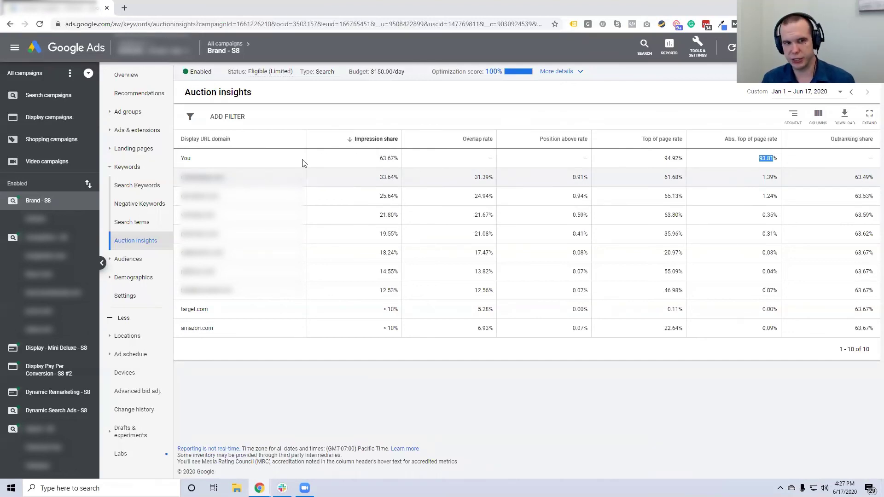
pyautogui.click(471, 352)
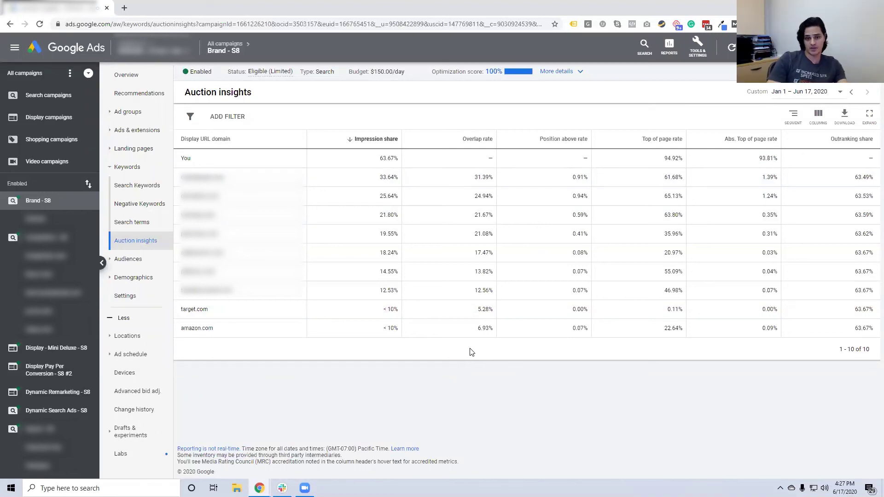